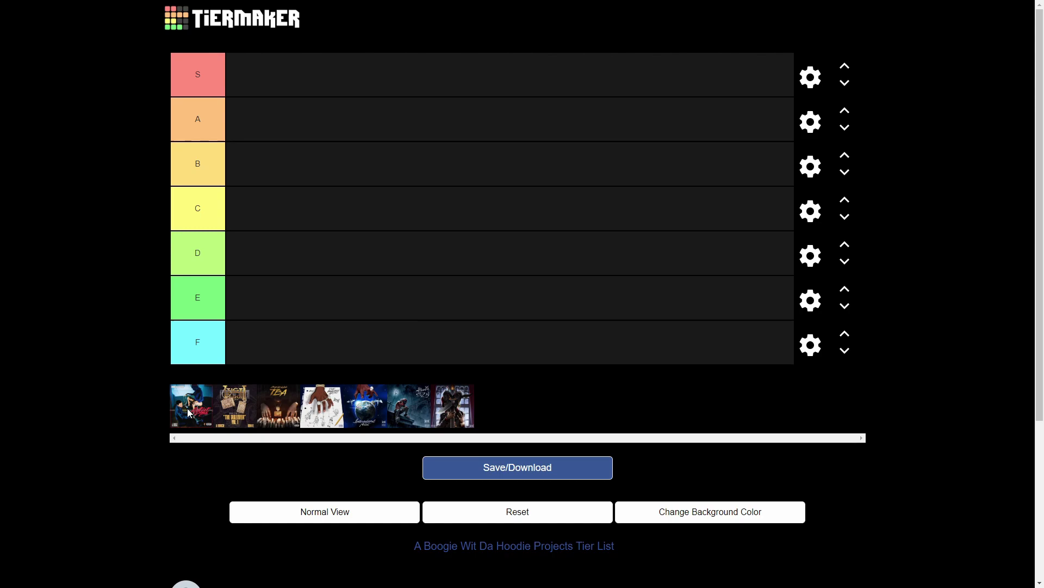
Place the dark blue album cover with pink lettering in the S tier.
mouse_move(189, 413)
mouse_down()
mouse_move(251, 53)
mouse_move(247, 78)
mouse_up()
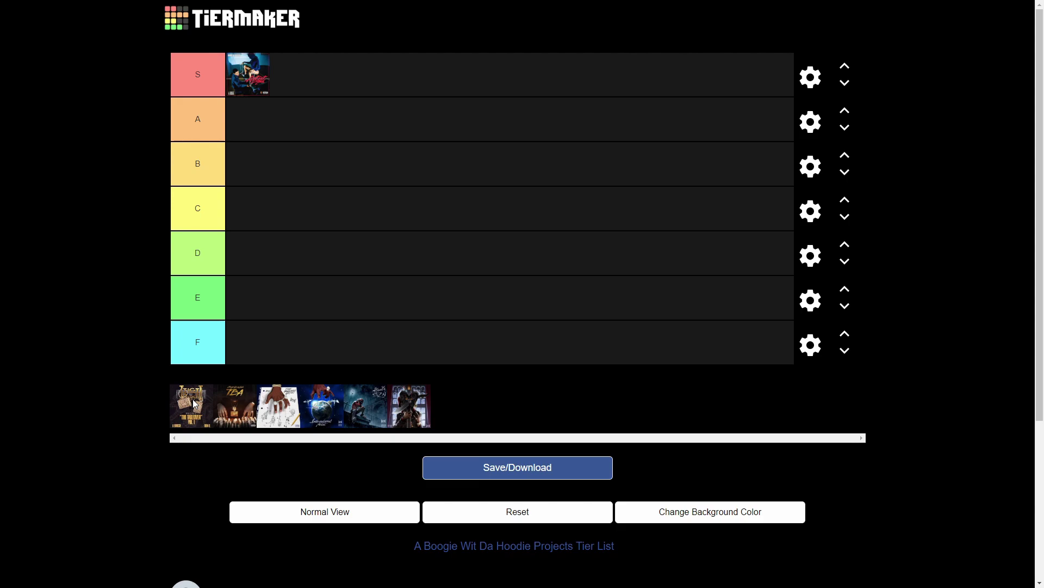
Rank the gold album cover in D and the TBA album beside the first cover in S.
mouse_move(192, 400)
mouse_down()
mouse_move(198, 367)
mouse_move(246, 306)
mouse_move(247, 270)
mouse_up()
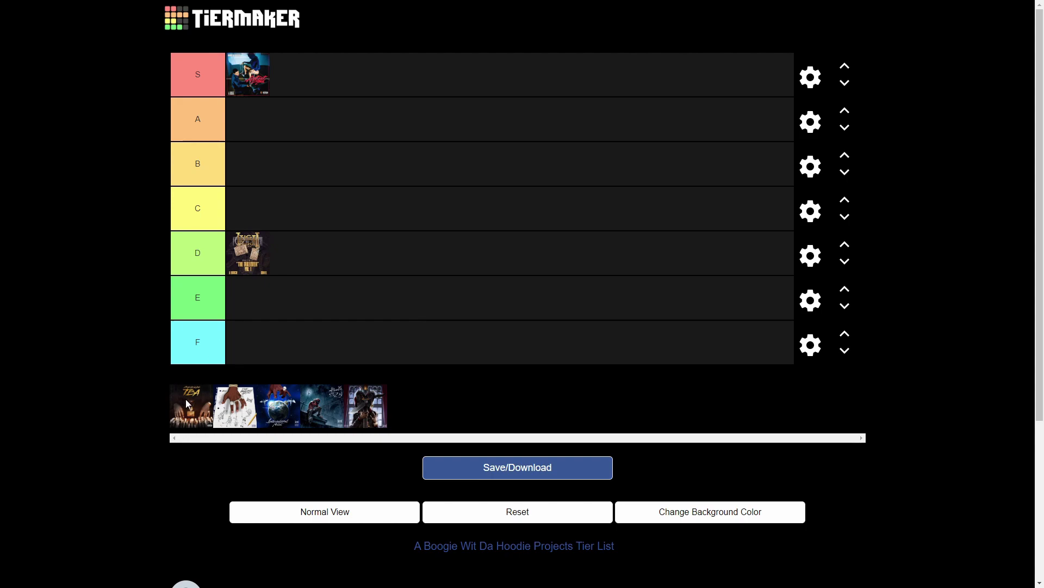
mouse_move(186, 403)
mouse_down()
mouse_move(313, 169)
mouse_move(303, 81)
mouse_up()
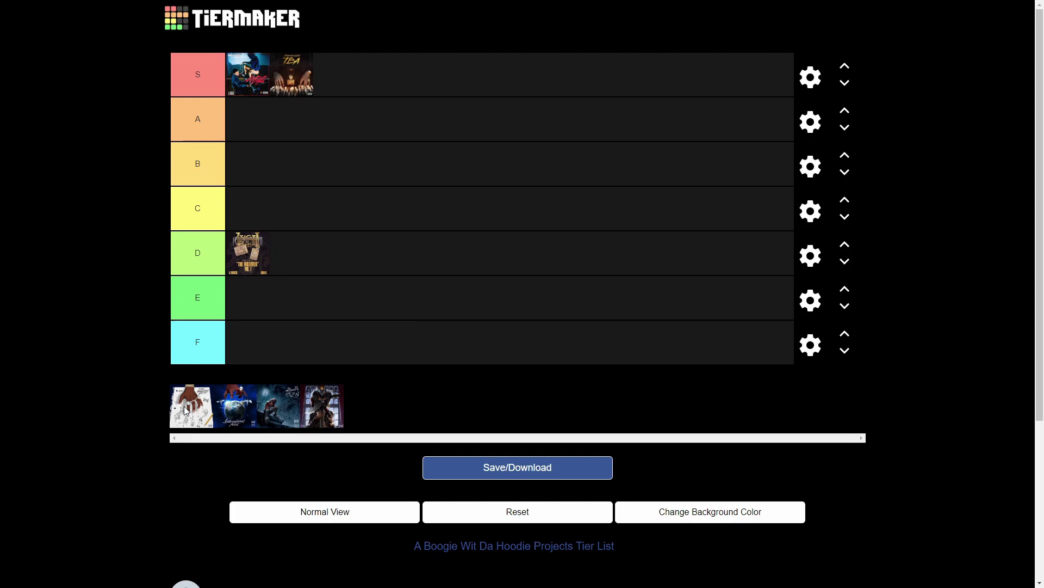
Rank the white hand cover in C and the International Artist globe cover in F.
drag(183, 406, 248, 210)
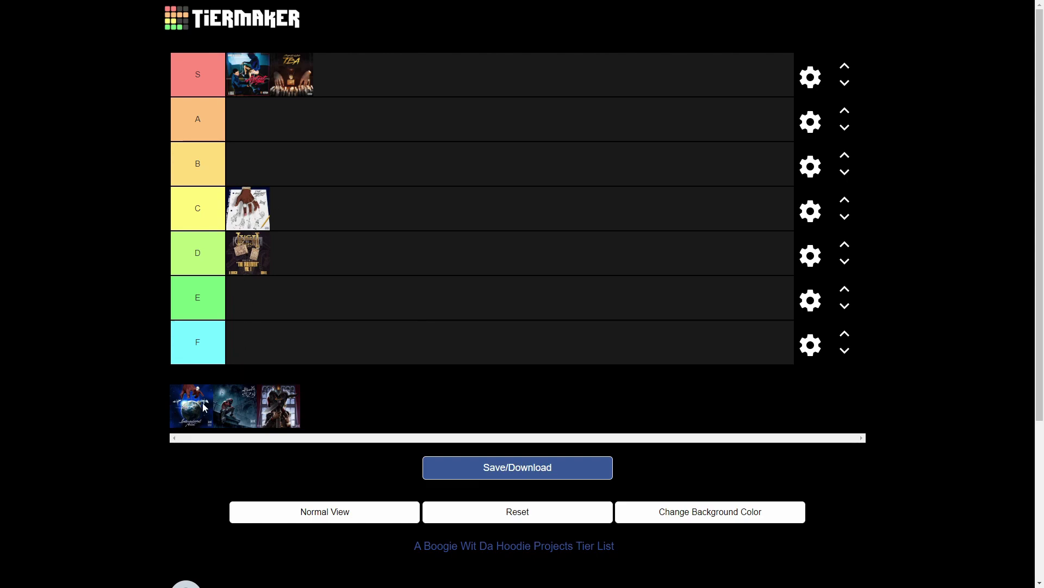
drag(203, 403, 185, 379)
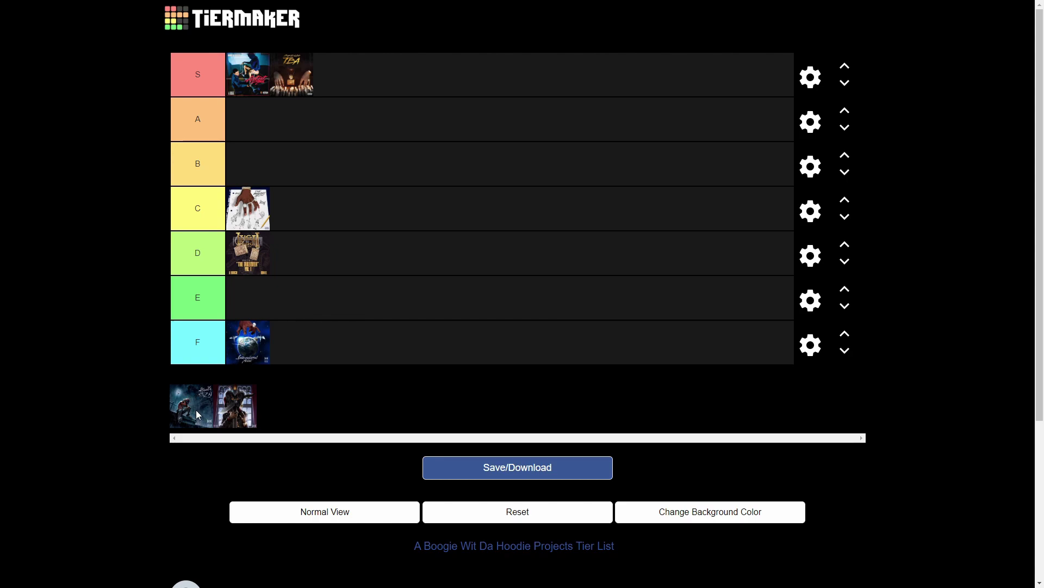
Place the first unranked dark blue album cover in the A tier.
drag(196, 409, 250, 117)
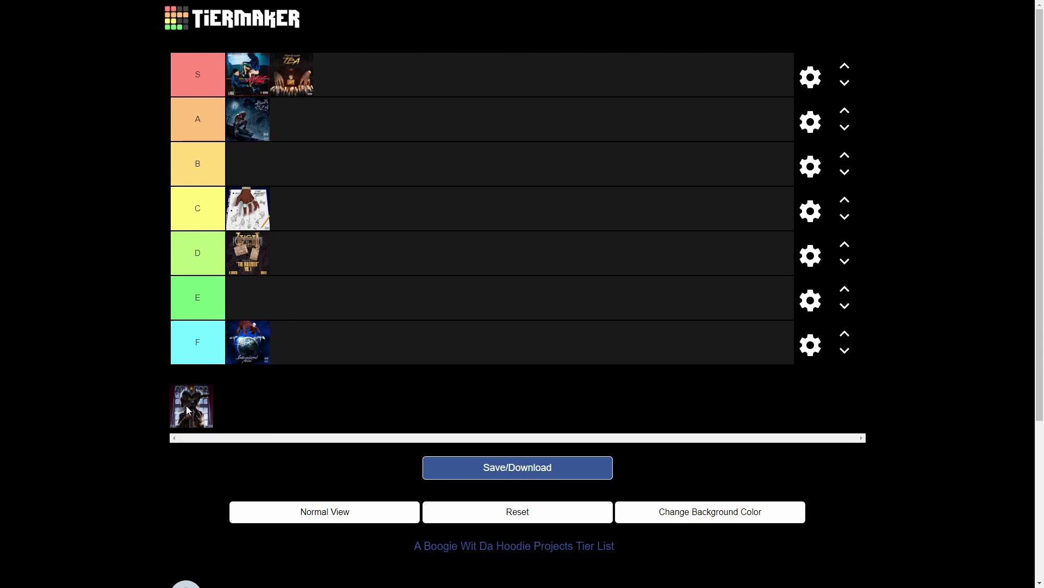
Put the last album cover beside the white cover in C, closing the stray context menu.
drag(187, 410, 299, 207)
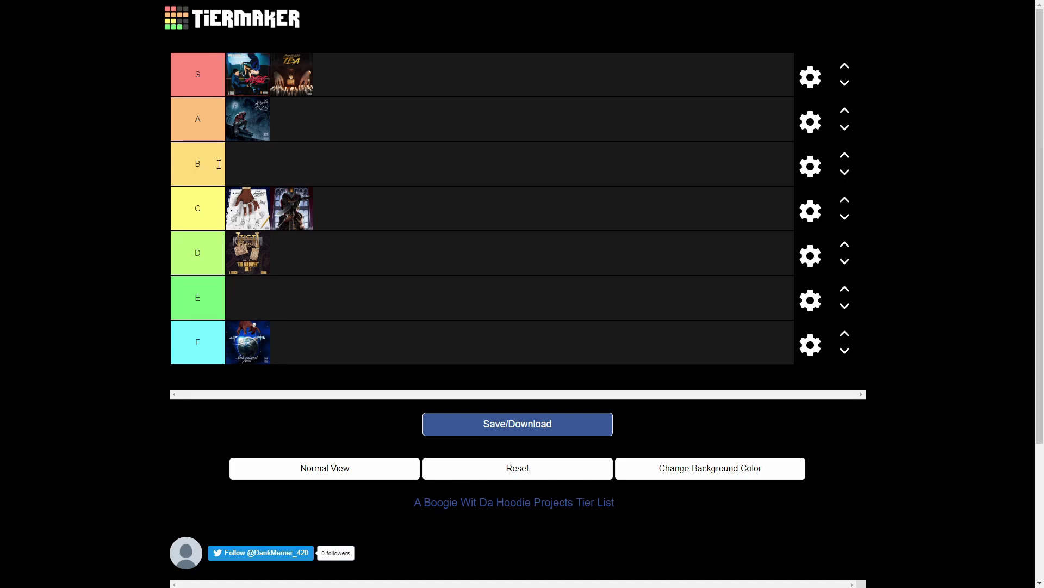
right_click(236, 149)
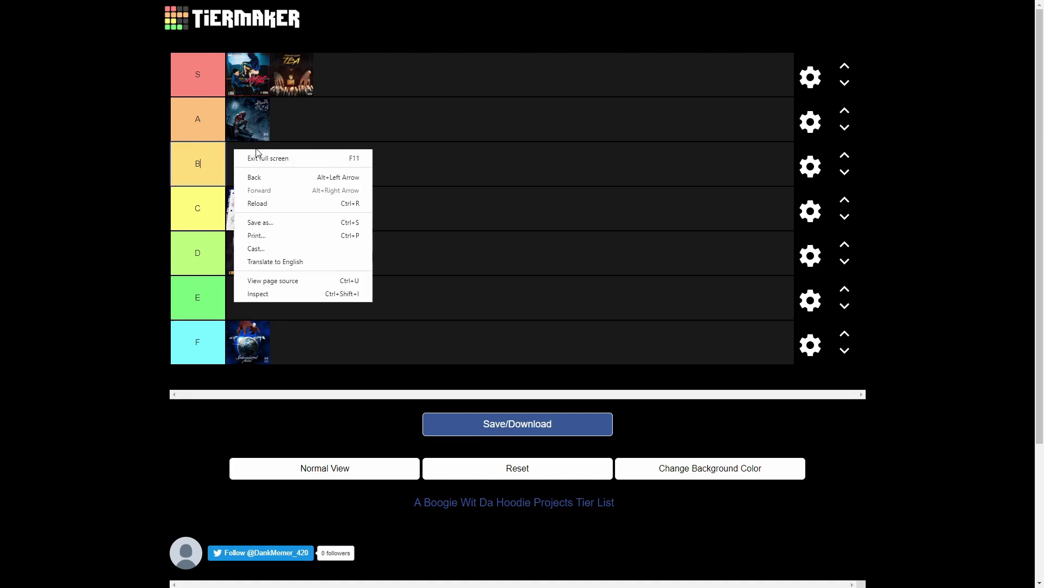
click(423, 154)
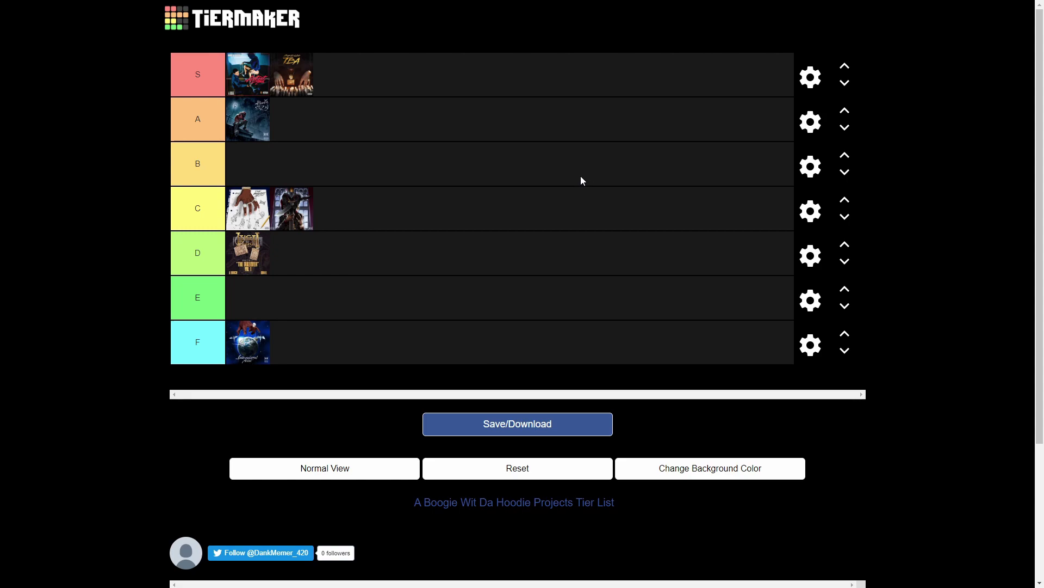